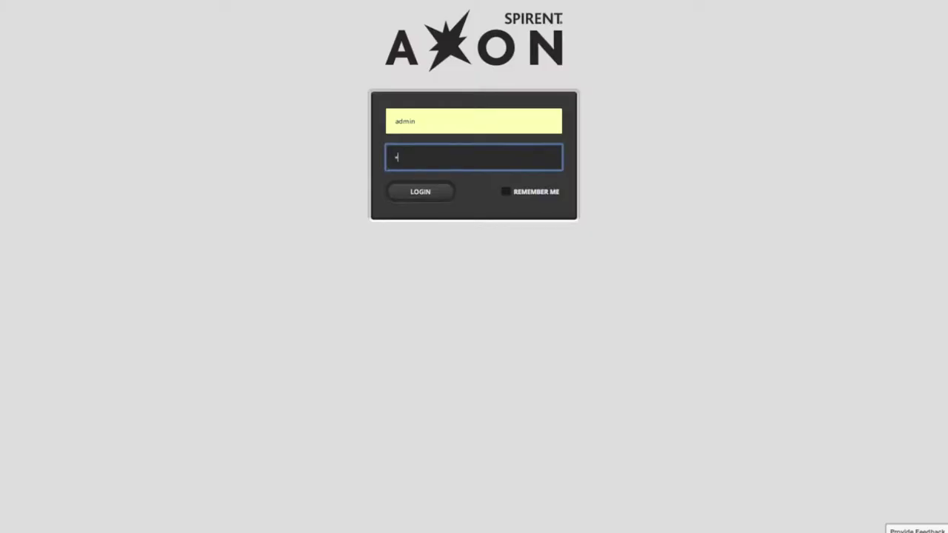
Step: Sign in to Spirent Axon with the administrator username and password
left_click(417, 198)
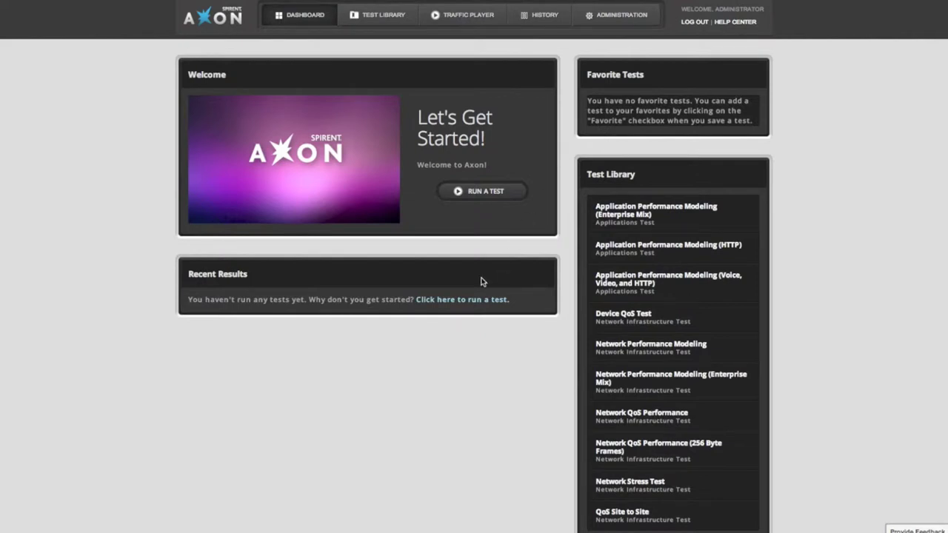
Step: Open the Run a Test dialog from the dashboard
left_click(488, 194)
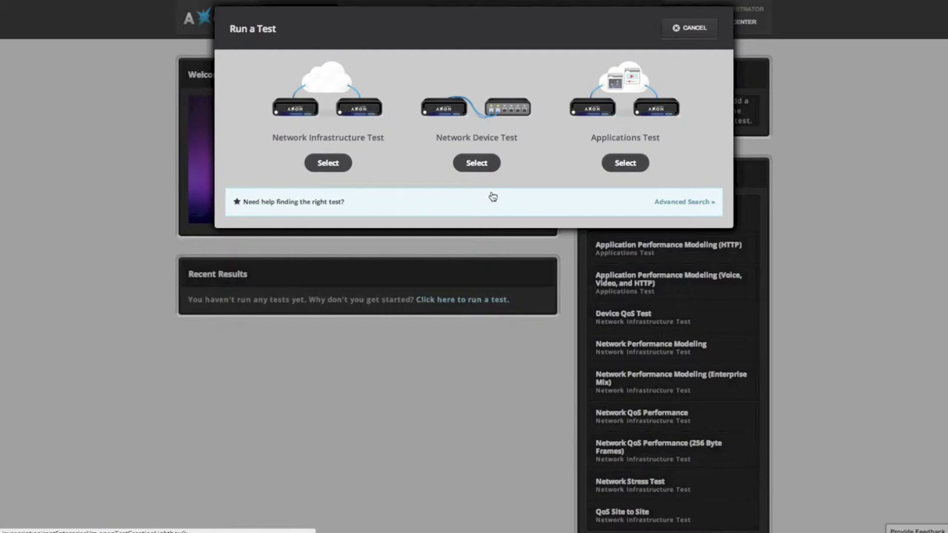
Step: Pick Network Infrastructure tests and select Network Stress Test after previewing the alternatives
left_click(324, 164)
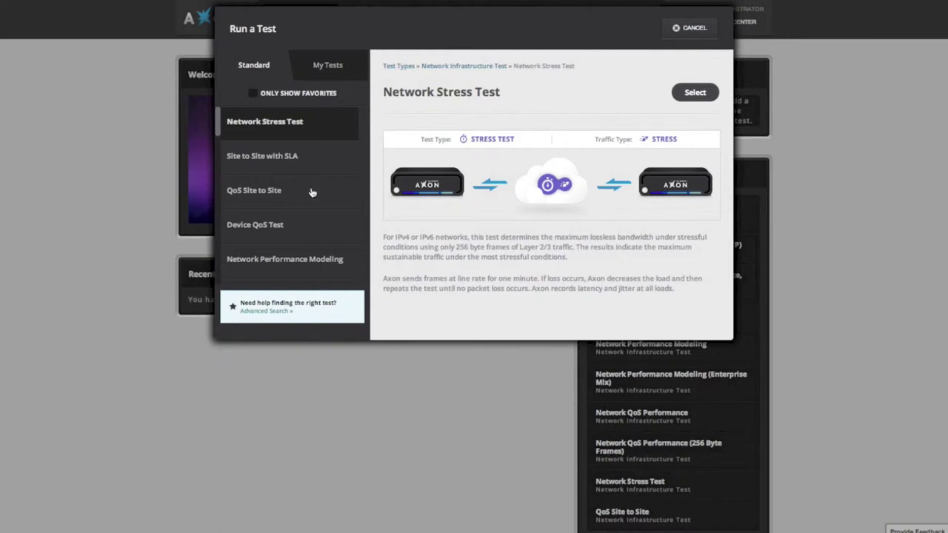
left_click(312, 192)
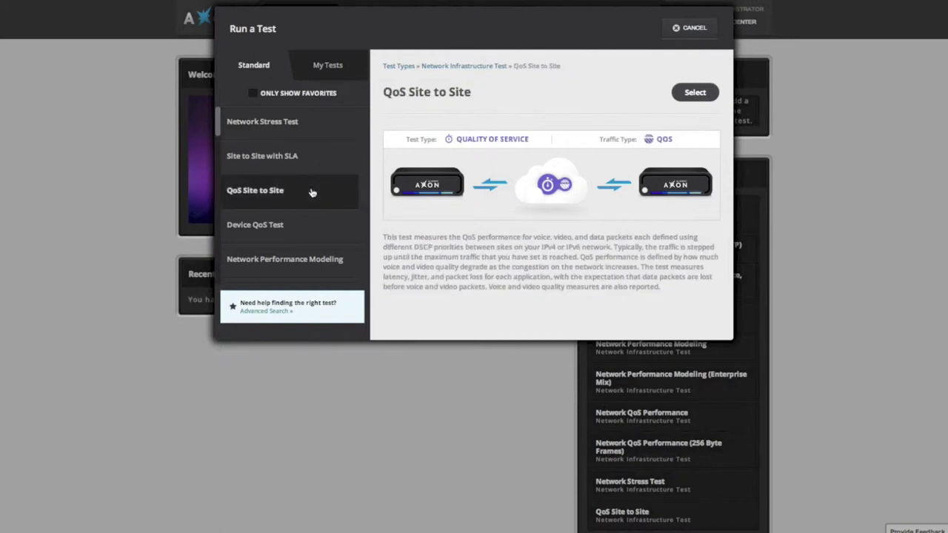
left_click(305, 255)
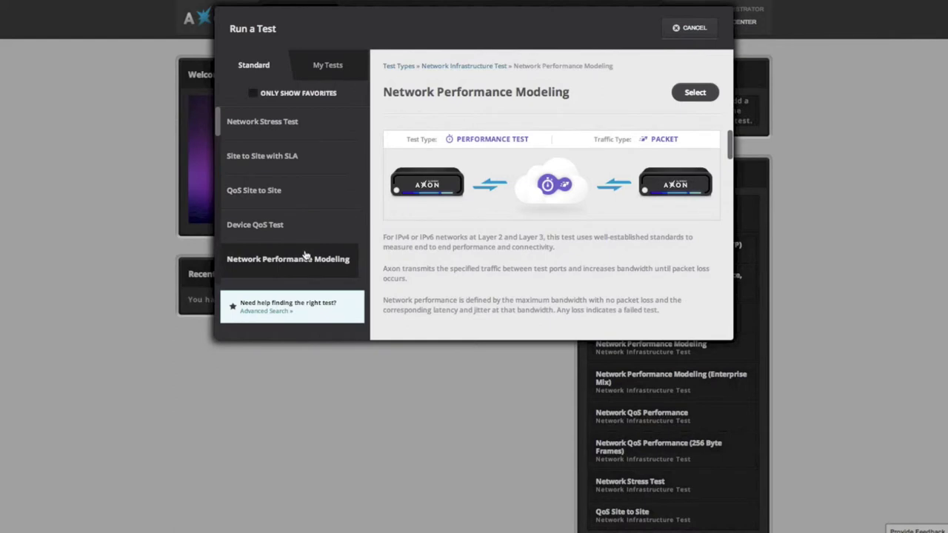
left_click(314, 125)
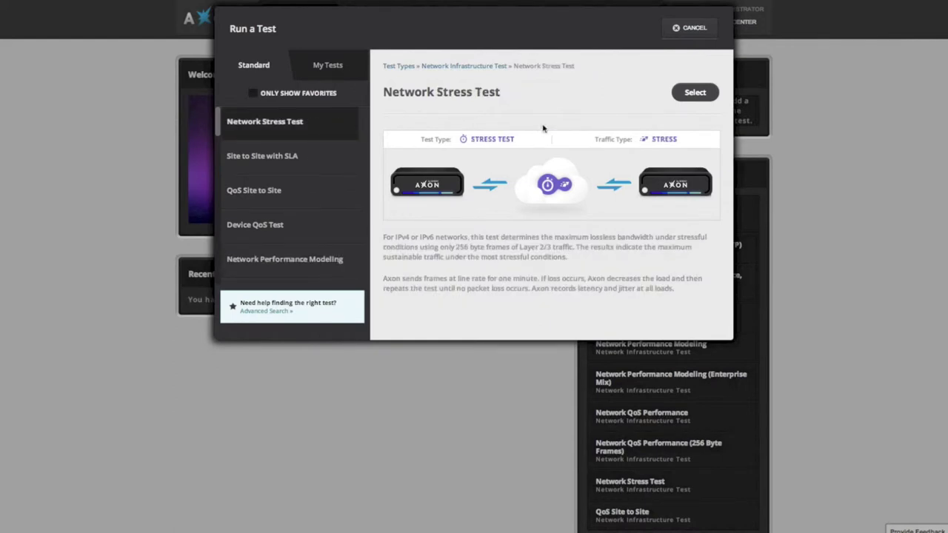
left_click(696, 93)
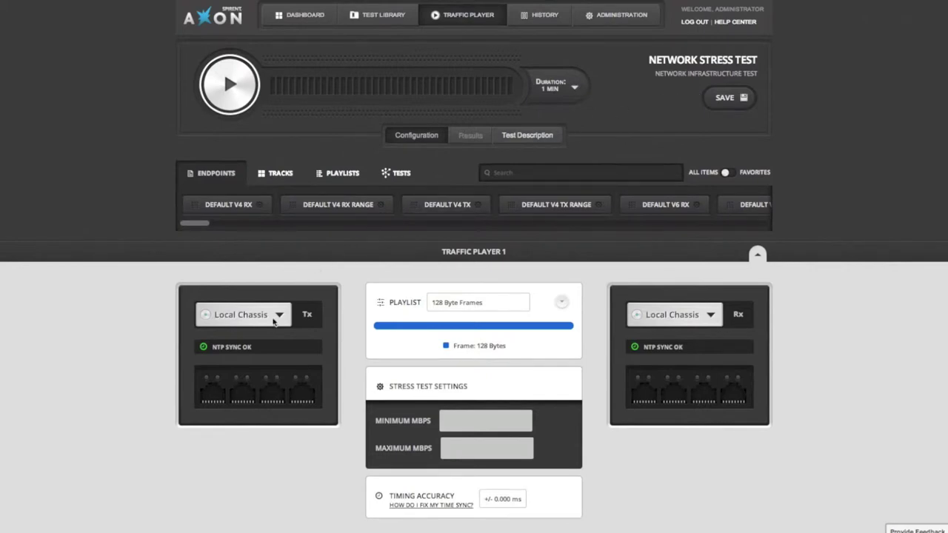
Step: Set the transmit chassis to Local Chassis
left_click(275, 318)
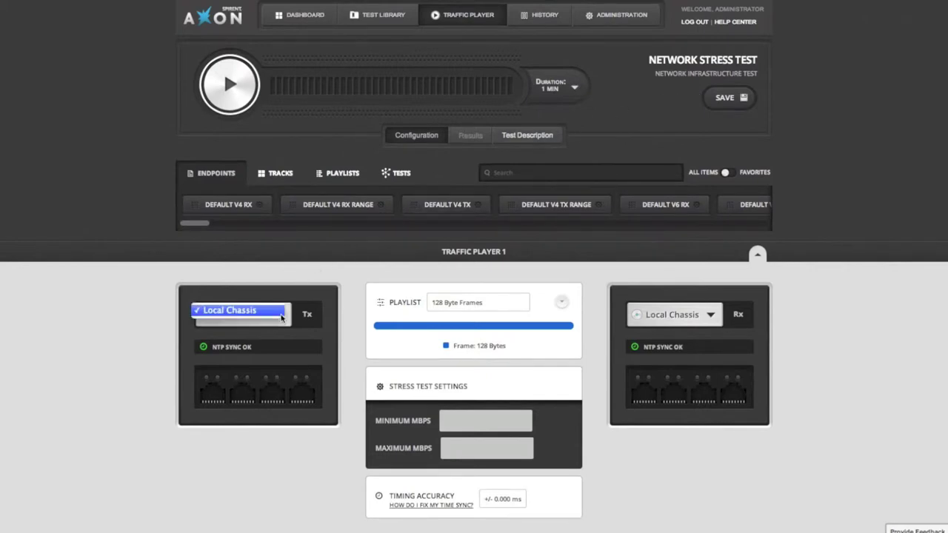
left_click(278, 312)
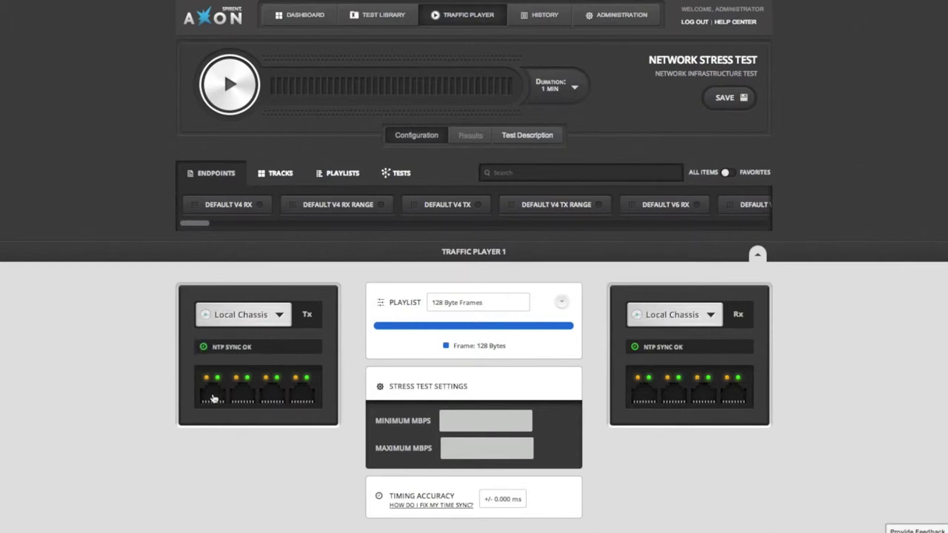
Step: Assign the first Tx port and the second Rx port to the test
left_click(212, 396)
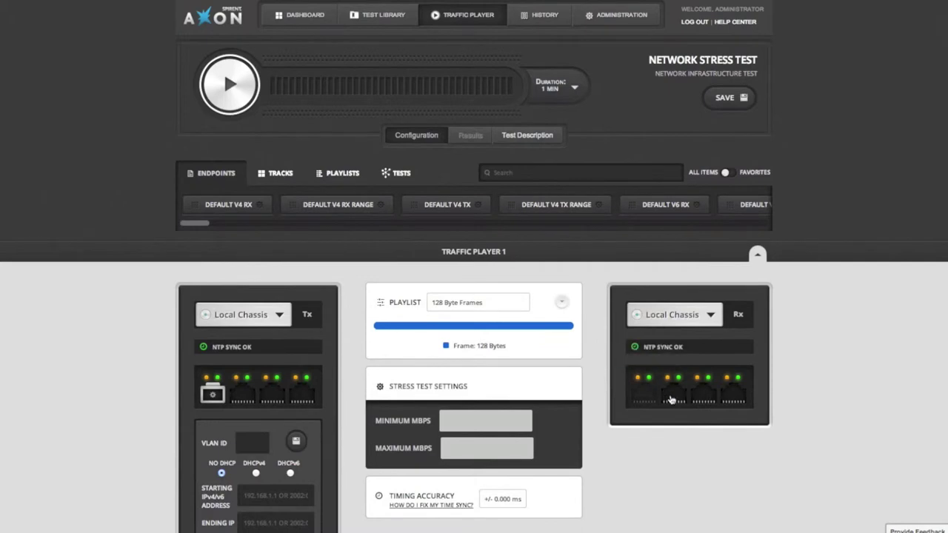
left_click(671, 396)
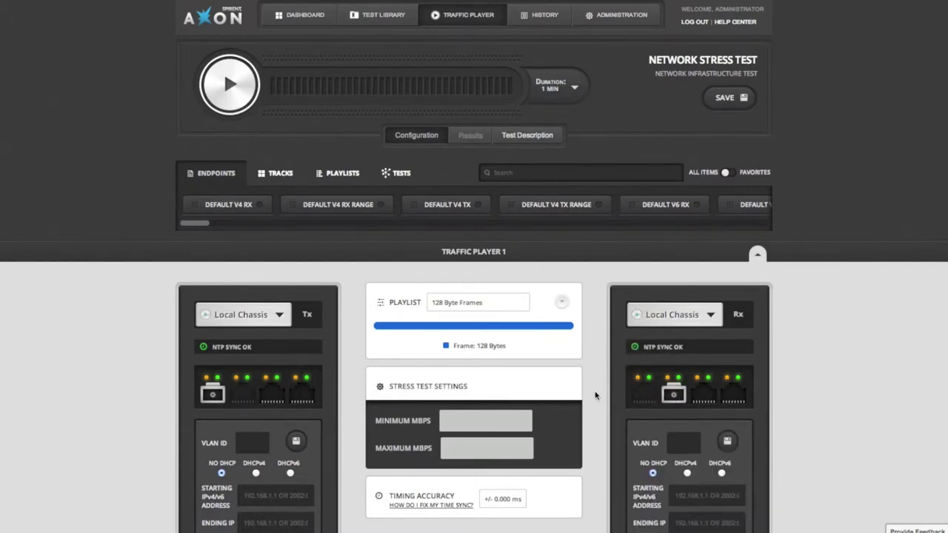
scroll(595, 395, "down", 3)
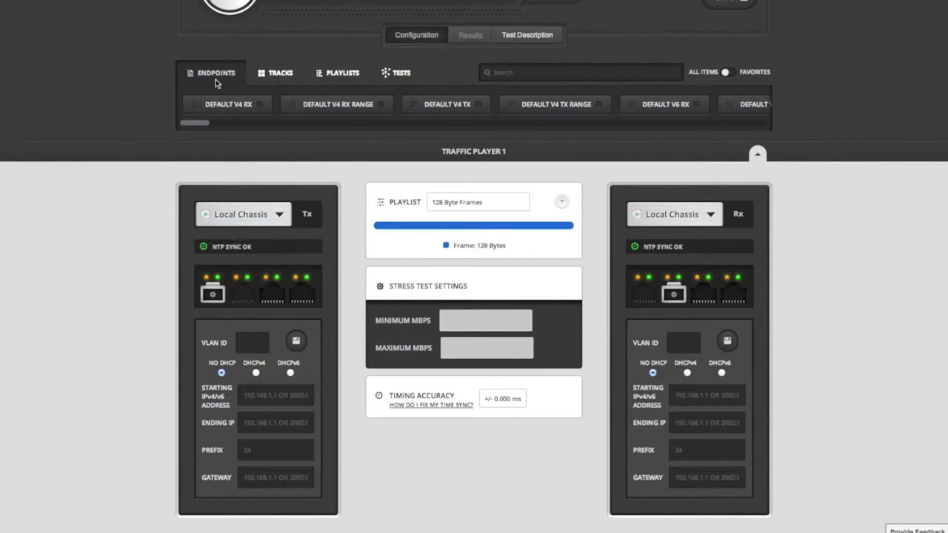
Step: Apply DEFAULT V4 TX and RX endpoints (192.168.85.1/.2, prefix 24) to the Tx and Rx ports
mouse_move(201, 124)
left_mouse_down()
mouse_move(586, 115)
mouse_move(737, 122)
mouse_move(204, 122)
left_mouse_up()
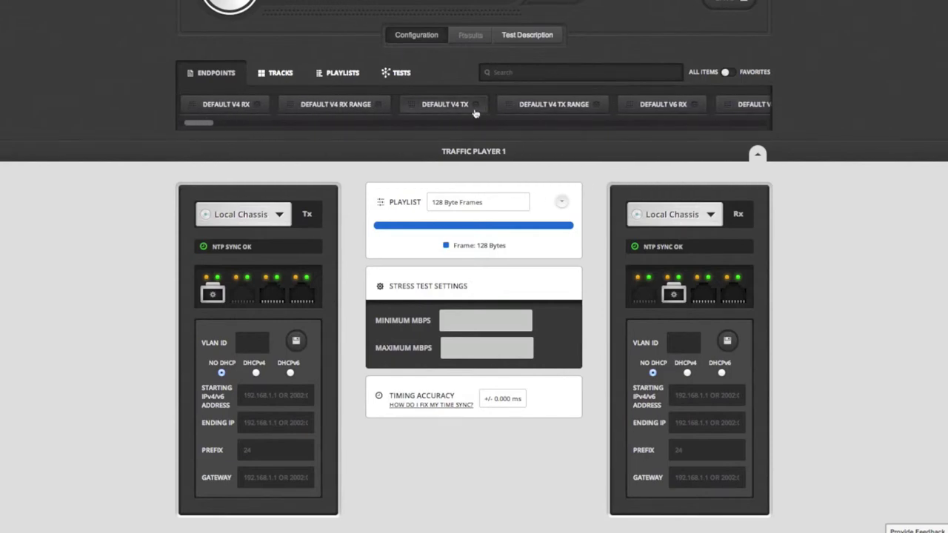
left_click_drag(454, 110, 252, 414)
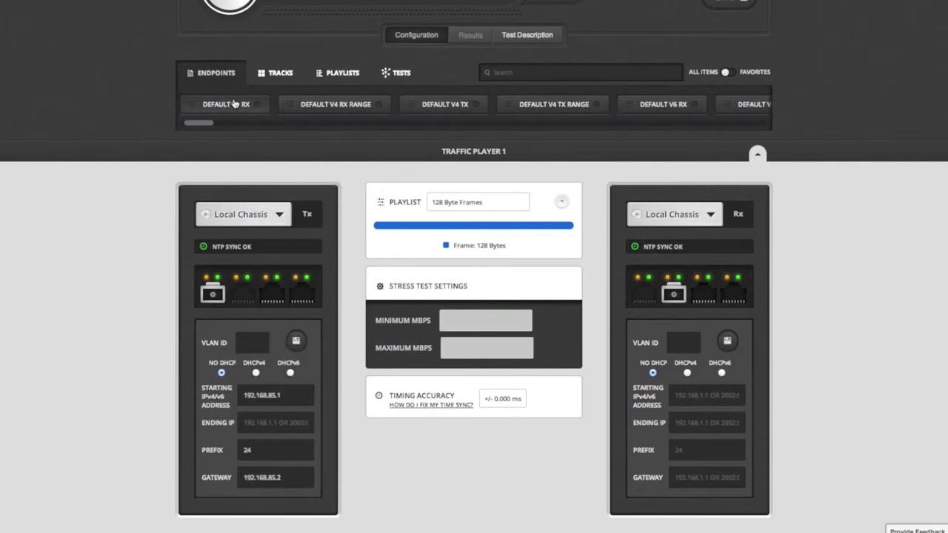
left_click_drag(235, 103, 711, 400)
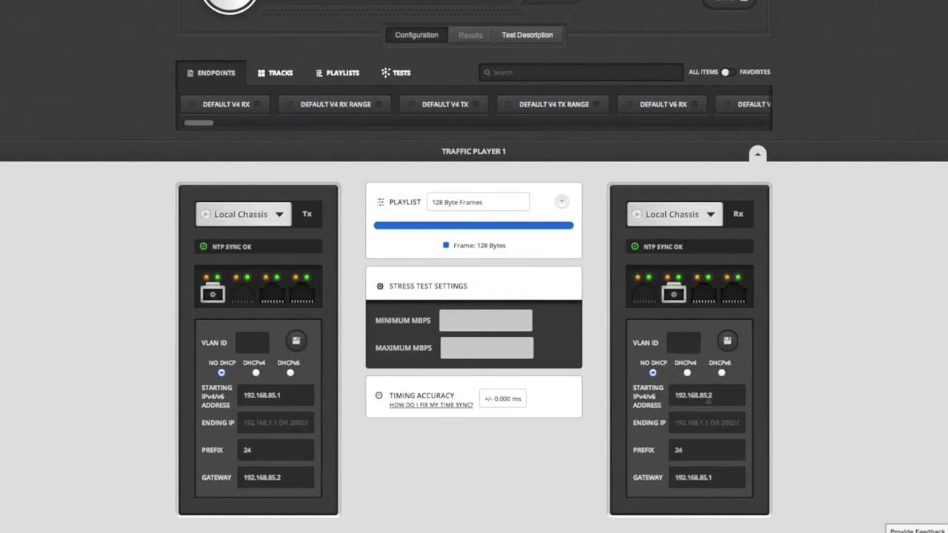
left_click(717, 396)
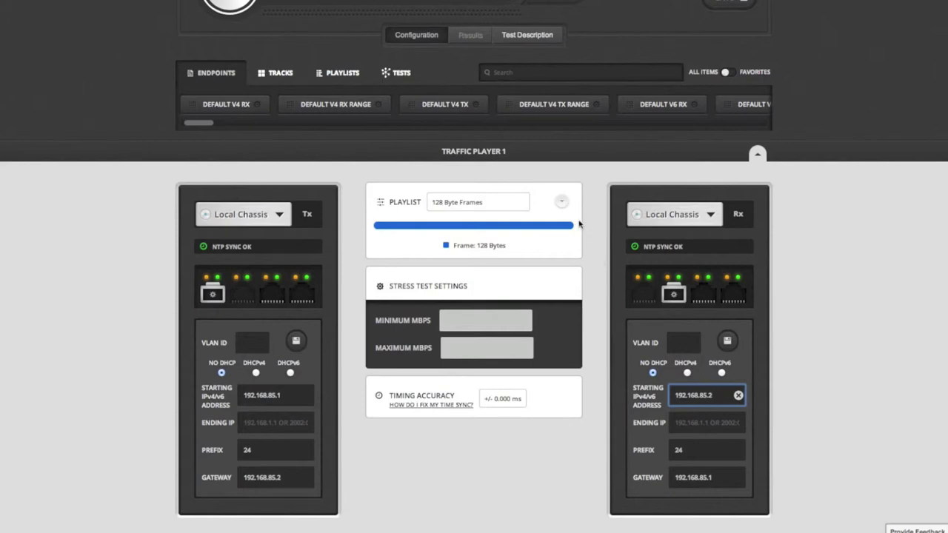
Step: Edit the playlist tracks: add 1280- and 256-byte frames, remove the 128-byte frame
left_click(562, 204)
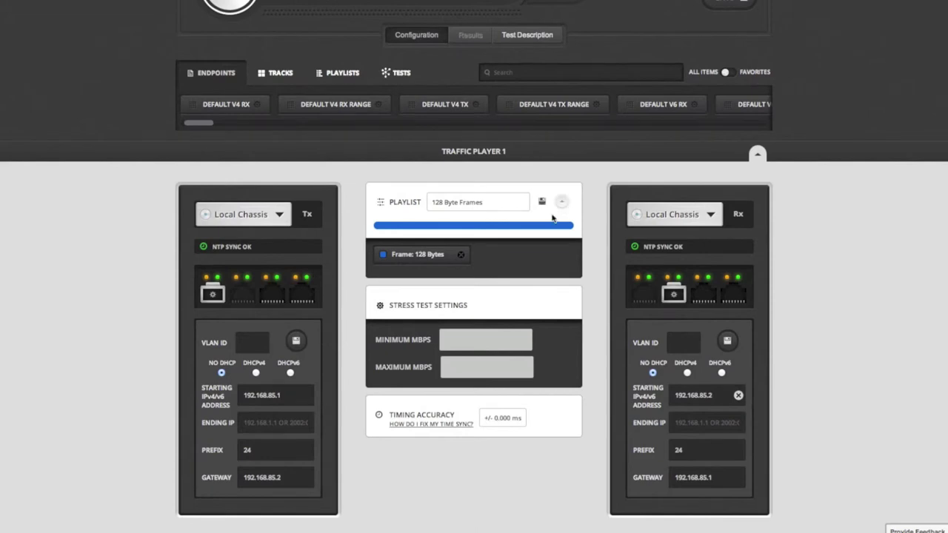
left_click(280, 74)
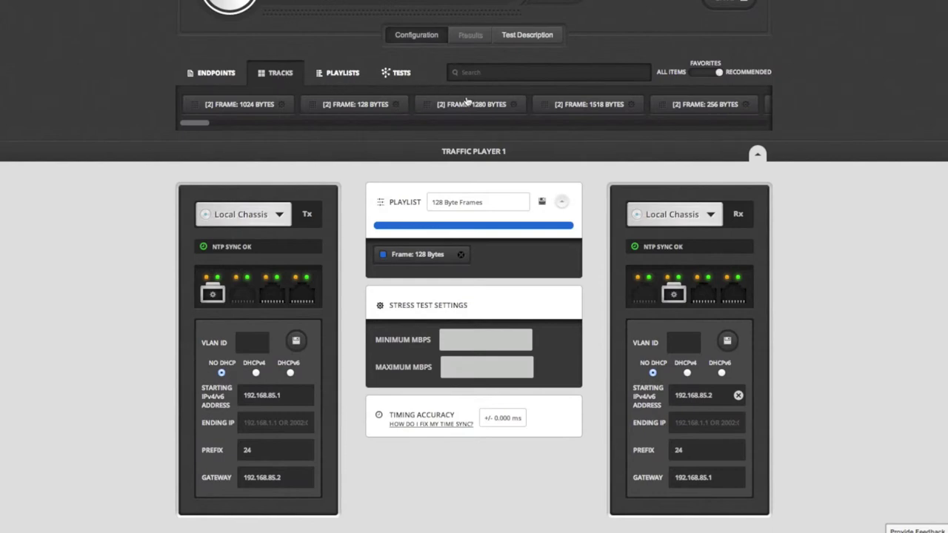
left_click_drag(465, 102, 525, 251)
left_click_drag(688, 109, 444, 275)
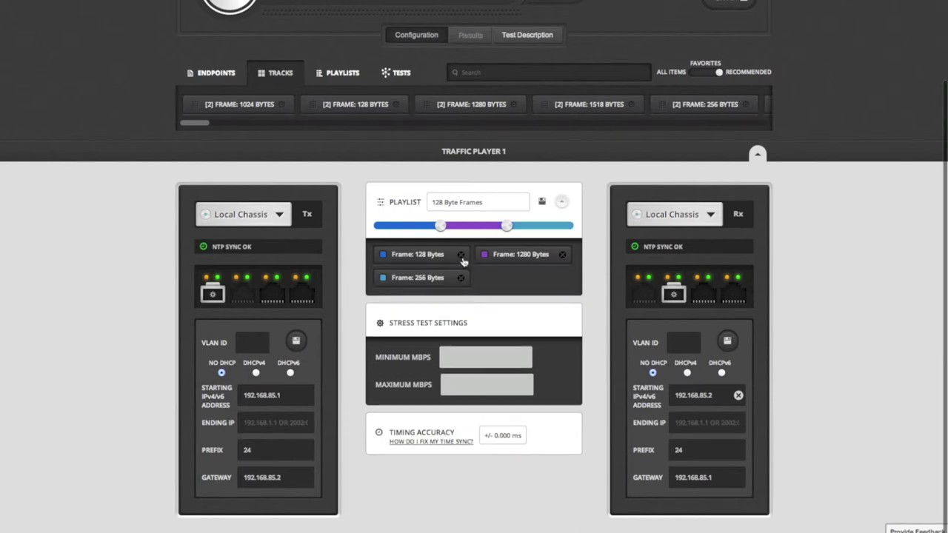
left_click(461, 256)
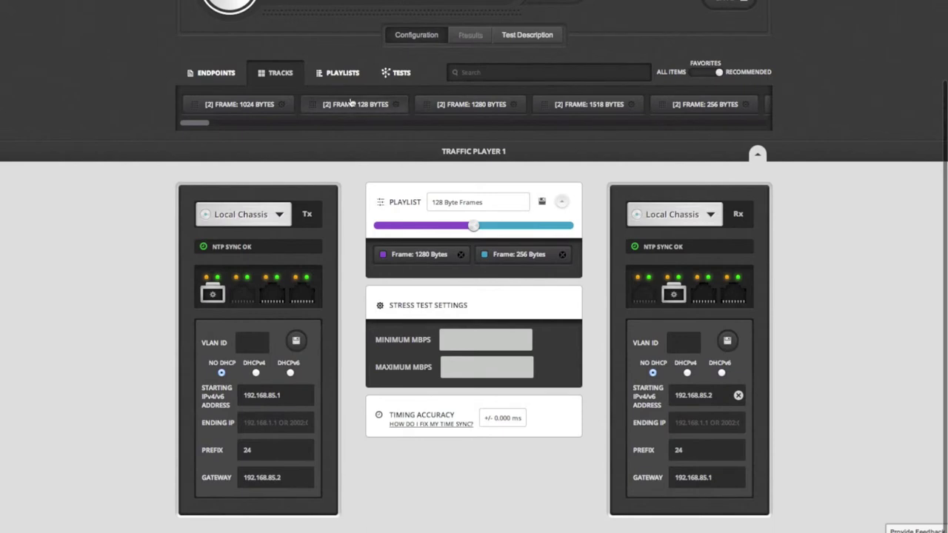
Step: Load the End to End playlist and expand its 128, 512 and 1518-byte frames
left_click(335, 75)
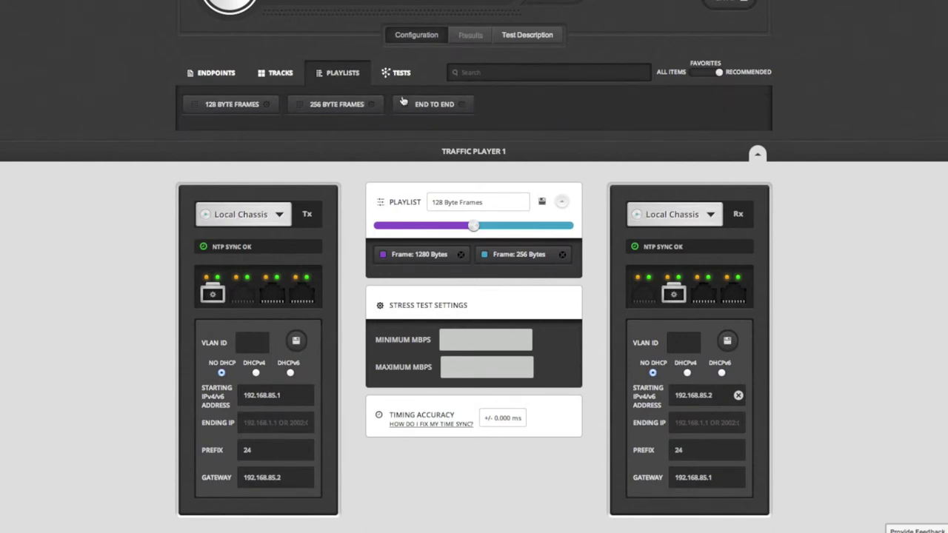
left_click_drag(414, 103, 449, 207)
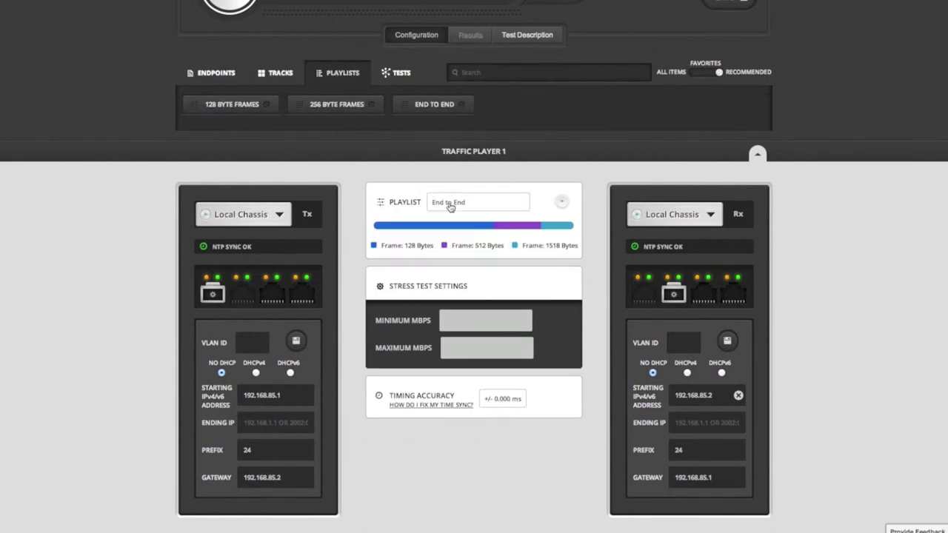
left_click(561, 205)
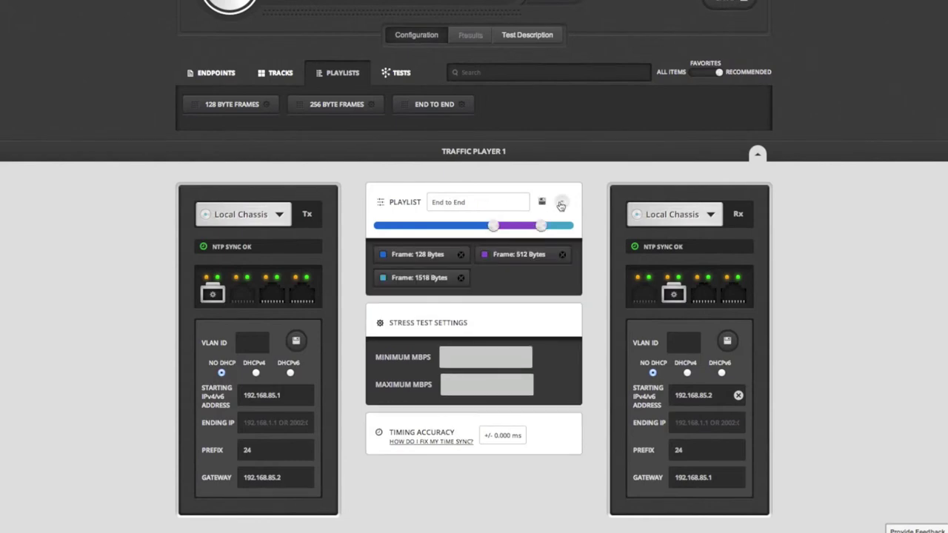
left_click(479, 356)
Step: Enter 100 minimum and 512 maximum Mbps, and keep the duration at 1 MIN
type("100")
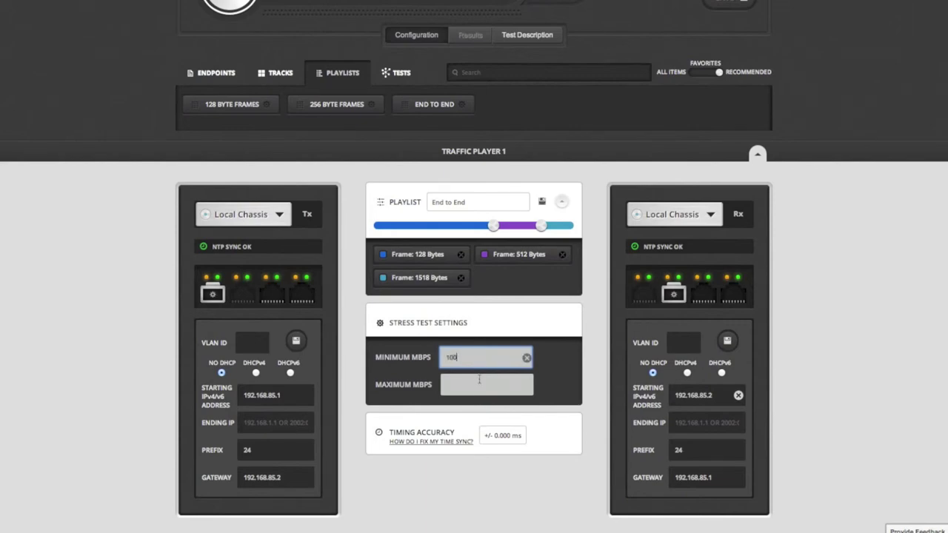
left_click(478, 383)
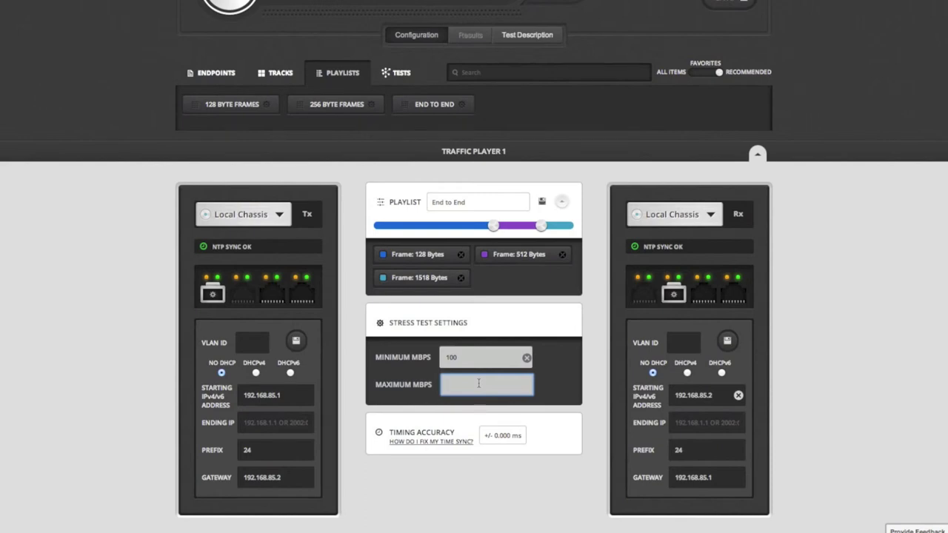
type("512")
scroll(595, 263, "up", 1)
scroll(595, 302, "up", 3)
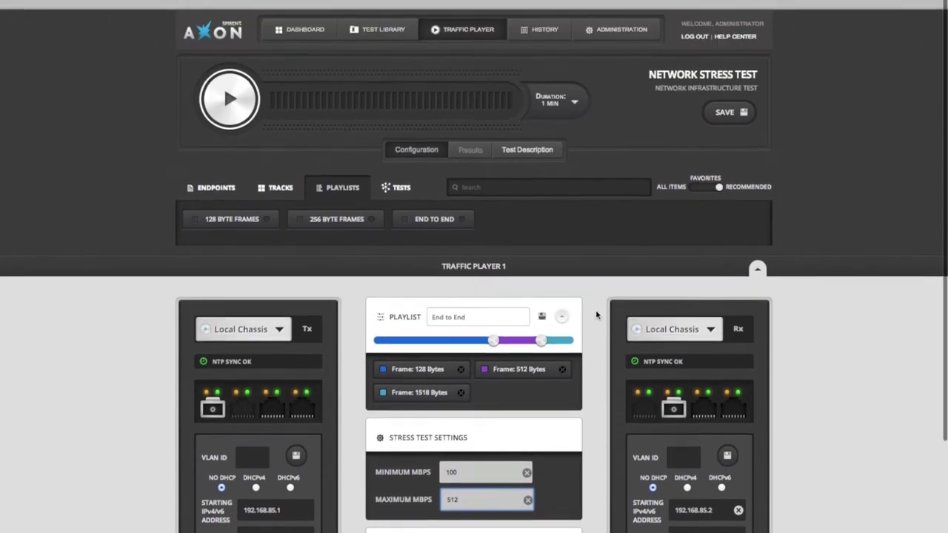
left_click(560, 90)
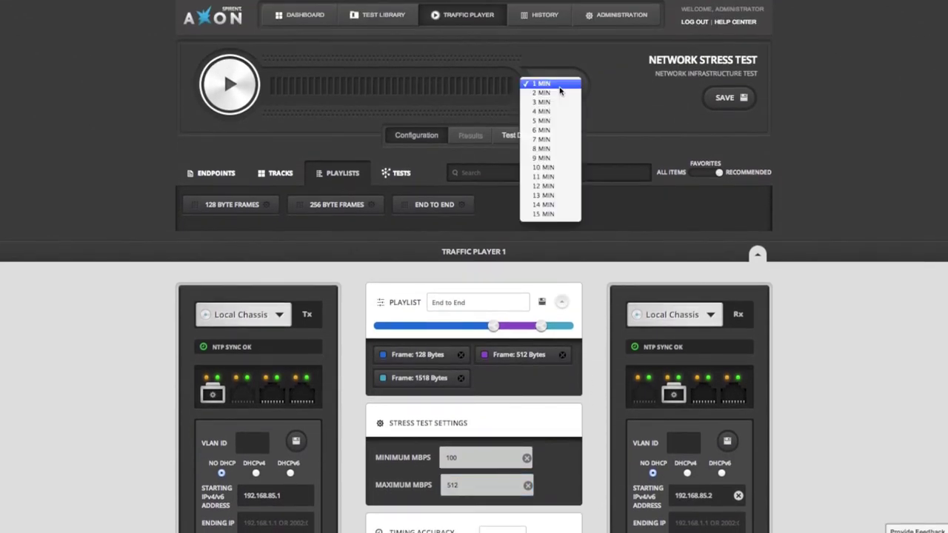
left_click(560, 88)
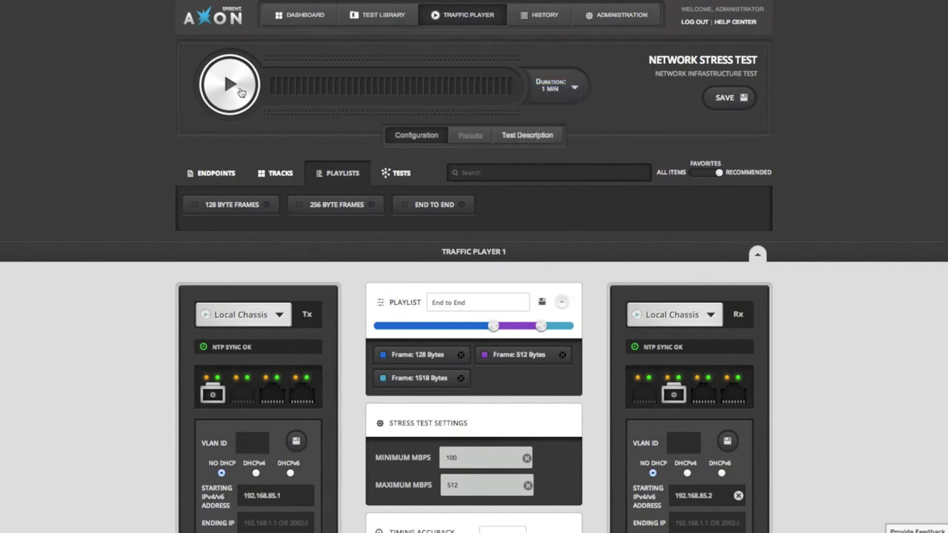
Step: Start the Network Stress Test run
left_click(239, 92)
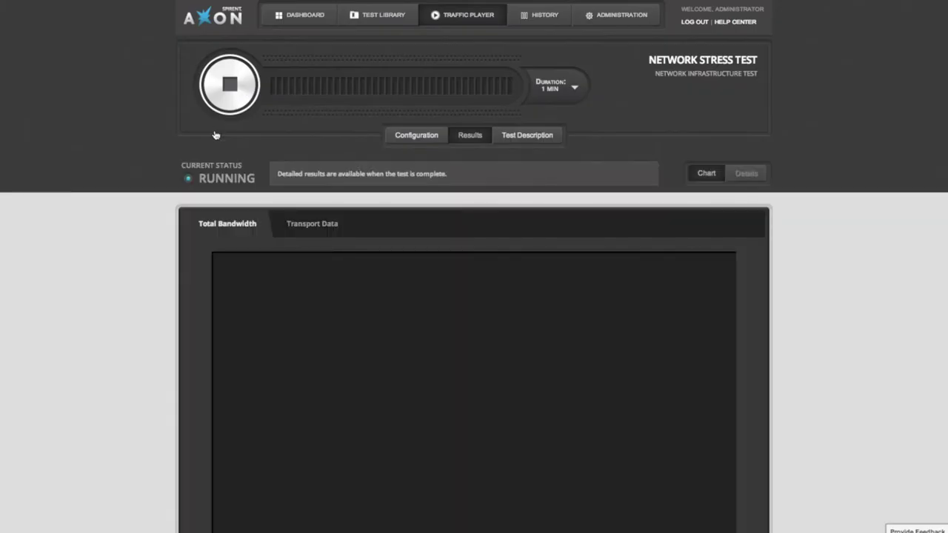
scroll(115, 363, "down", 2)
scroll(115, 363, "down", 1)
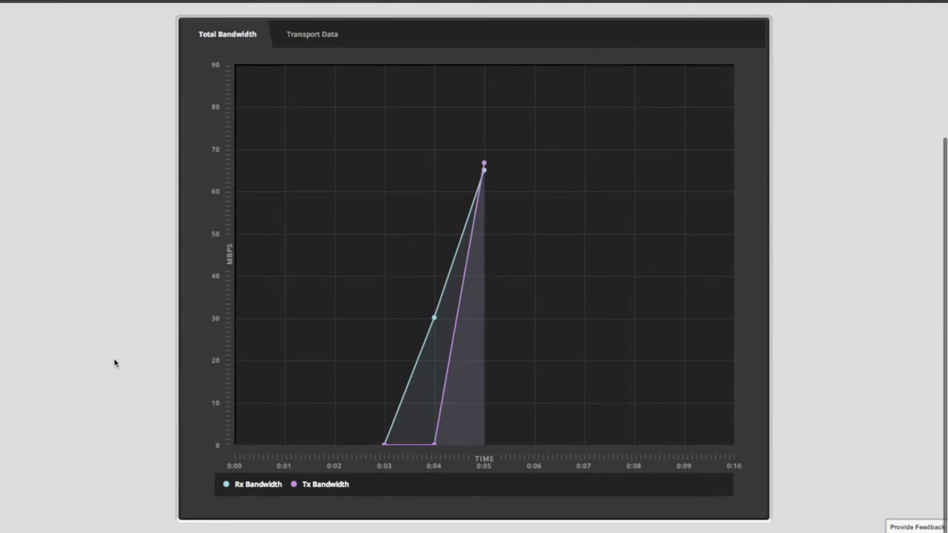
Step: Review the Transport Data results with the Packet Loss and Latency charts
left_click(311, 39)
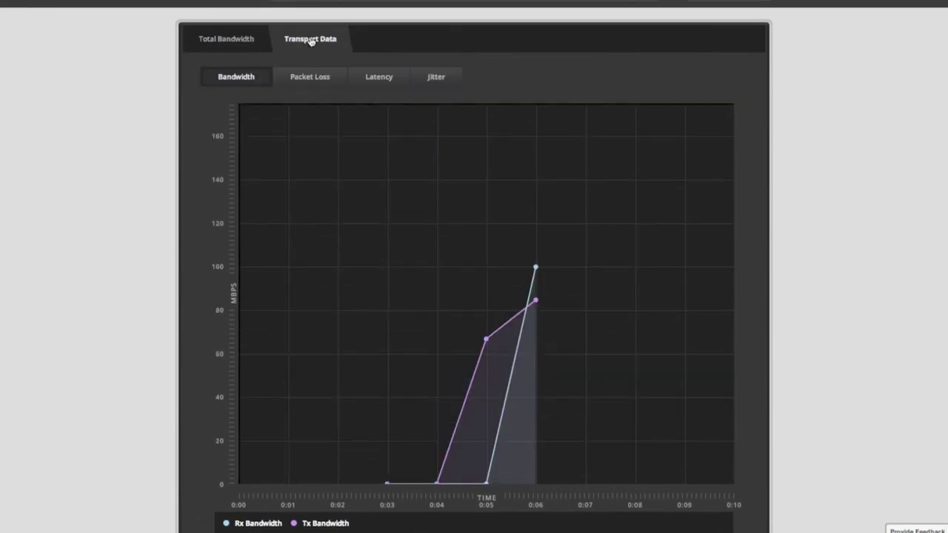
left_click(313, 78)
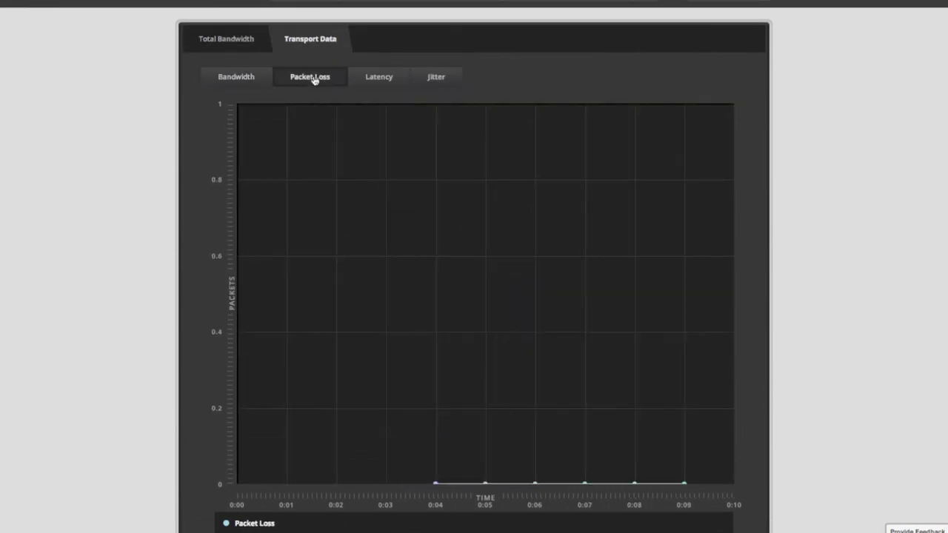
left_click(379, 78)
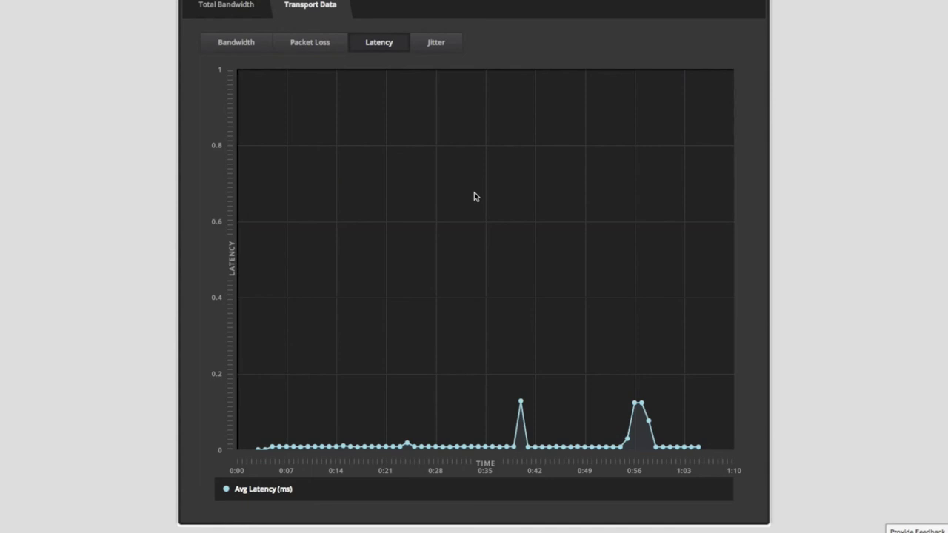
scroll(475, 196, "up", 5)
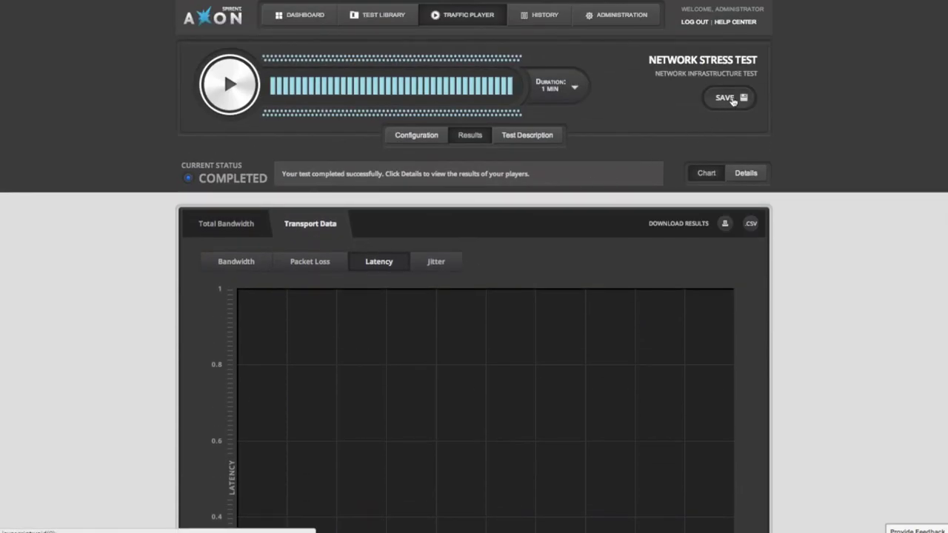
Step: Save the test as favorite 'My Network Stress Test' and return to the Dashboard
left_click(729, 98)
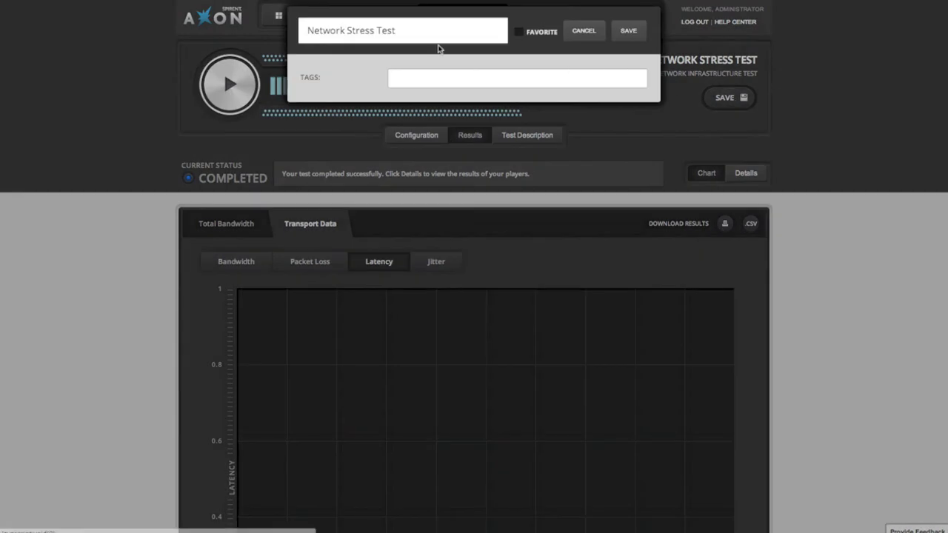
left_click(309, 29)
type("My")
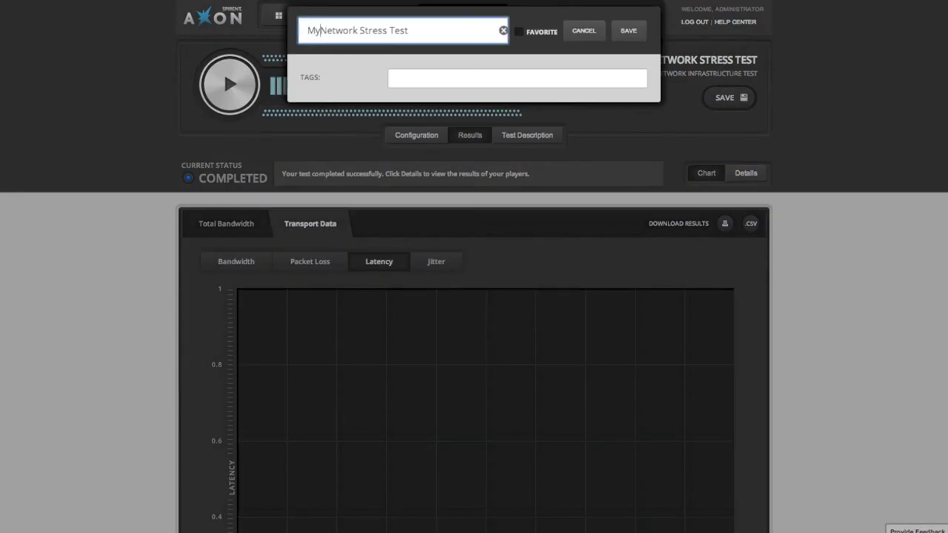
left_click(535, 33)
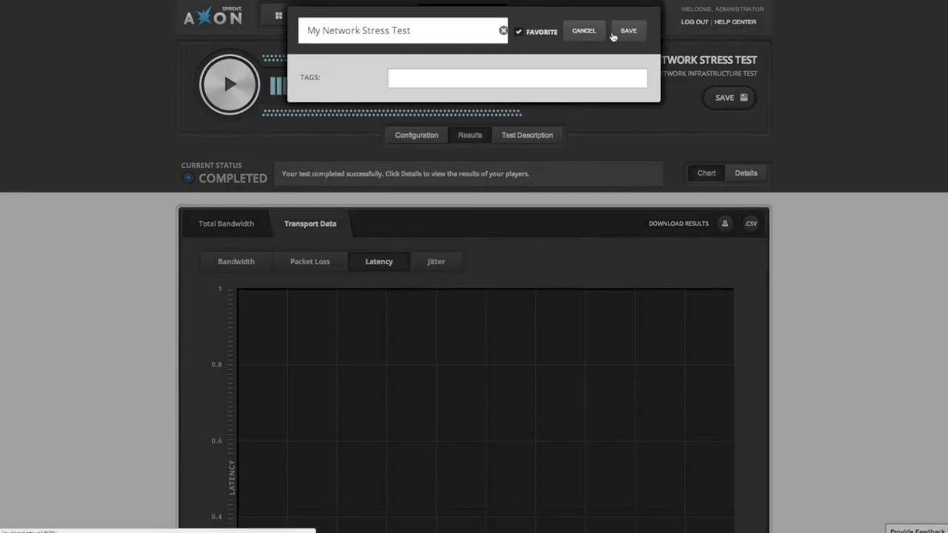
left_click(628, 32)
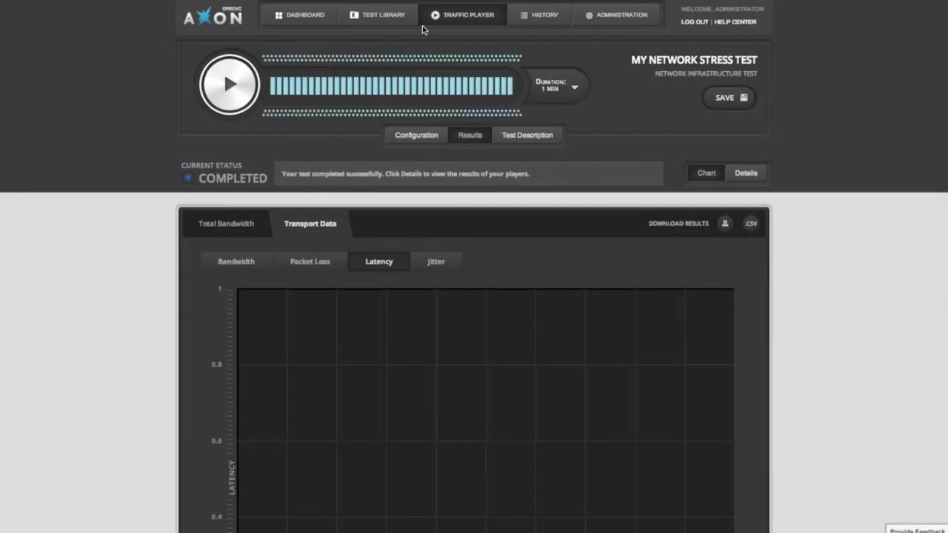
left_click(315, 25)
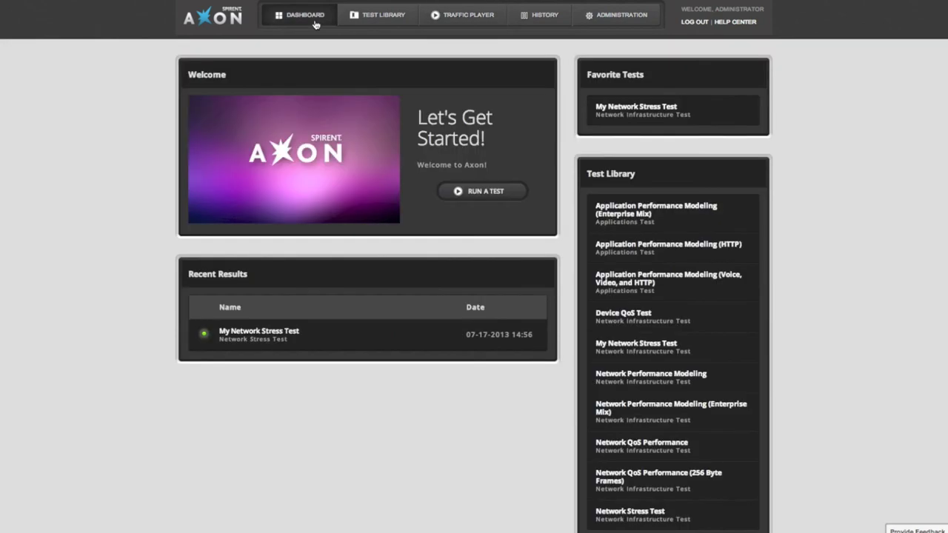